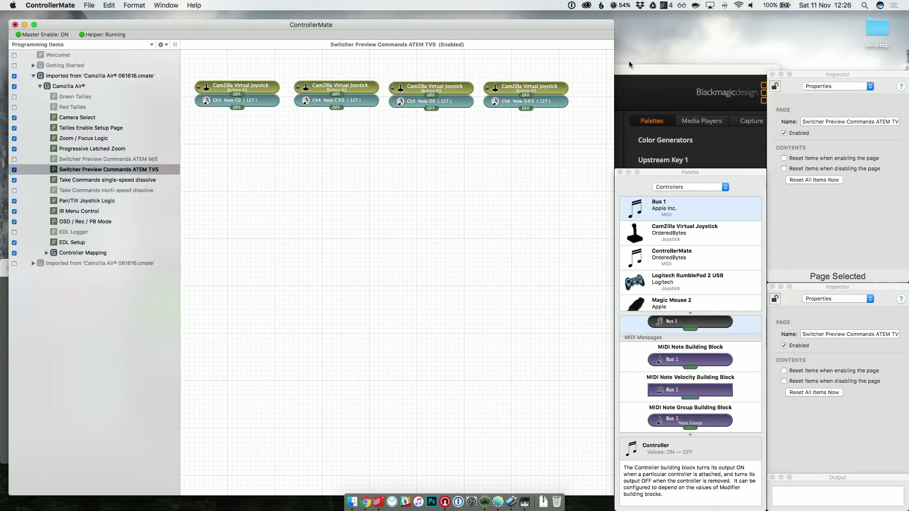
Bring the ATEM switcher panel forward, with Cam1 on preview and Cam2 on program
left_click(663, 83)
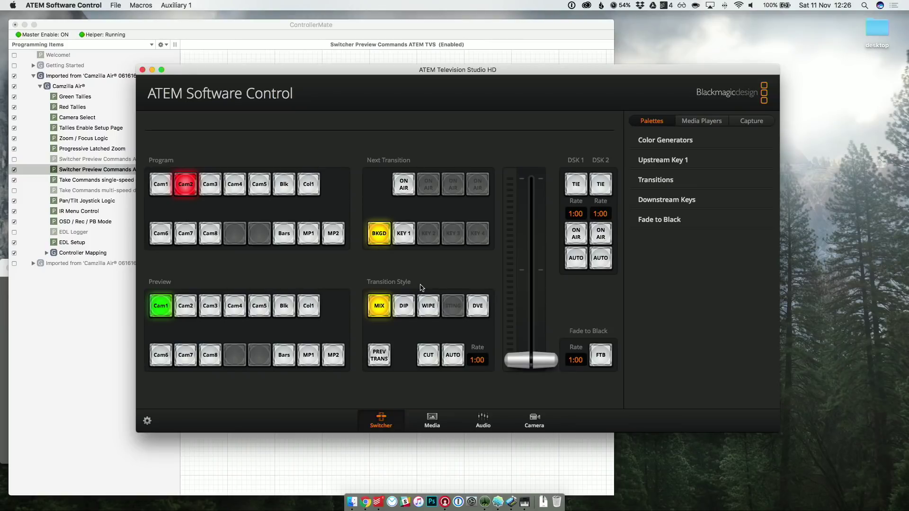
left_click(102, 362)
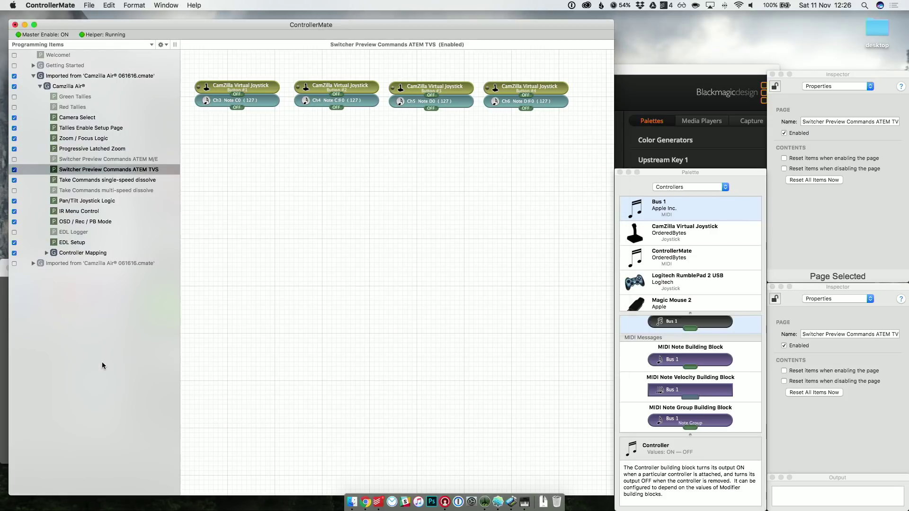
left_click(651, 89)
Inspect the Button #1, Button #2 and next joystick blocks and the Ch3 Note C0 output
left_click(223, 84)
left_click(336, 86)
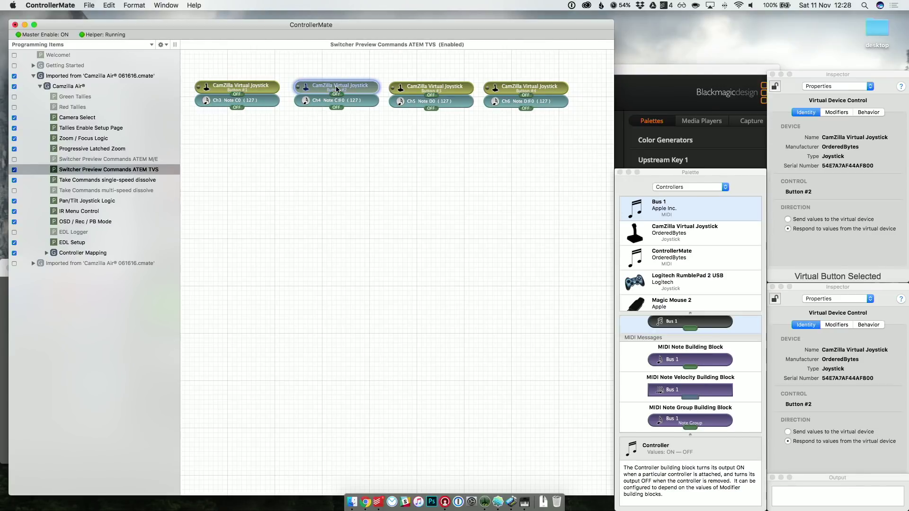
left_click(426, 88)
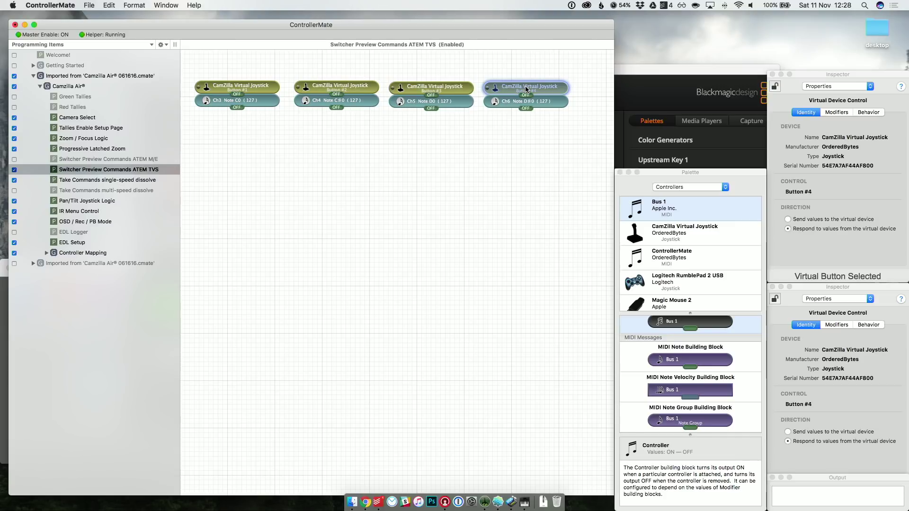
left_click(315, 155)
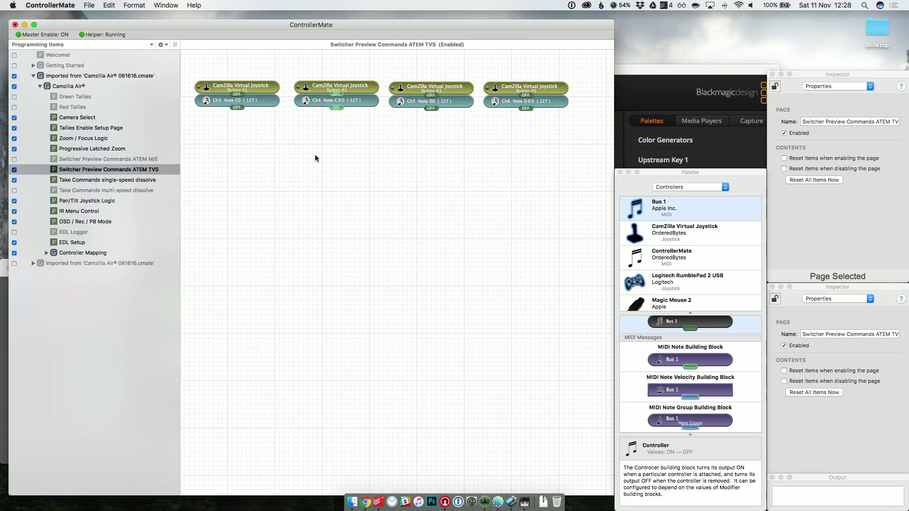
left_click(251, 102)
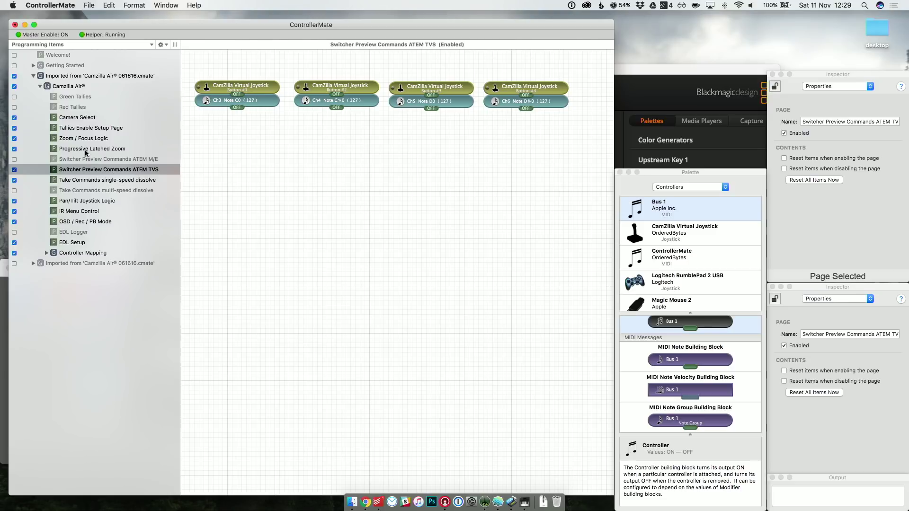
Delete the ATEM Software Control and [space] keystroke blocks from the single-speed dissolve page
left_click(94, 181)
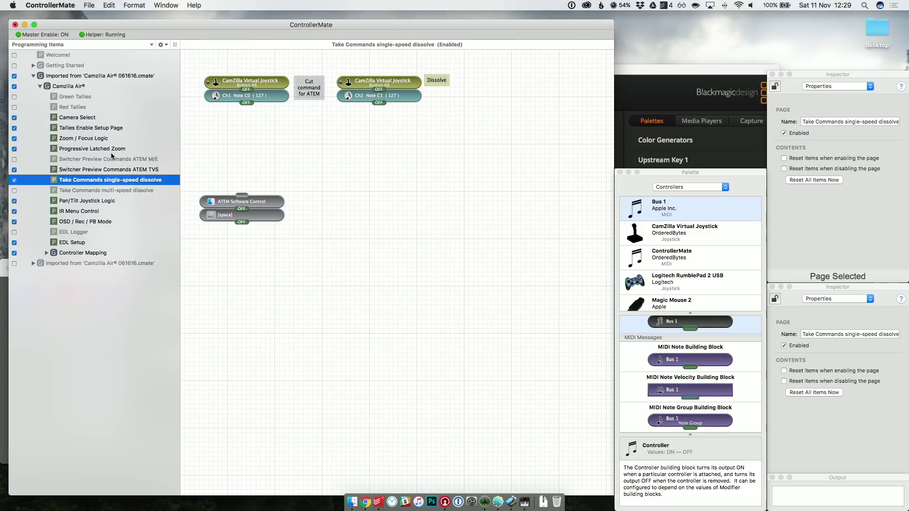
left_click(268, 138)
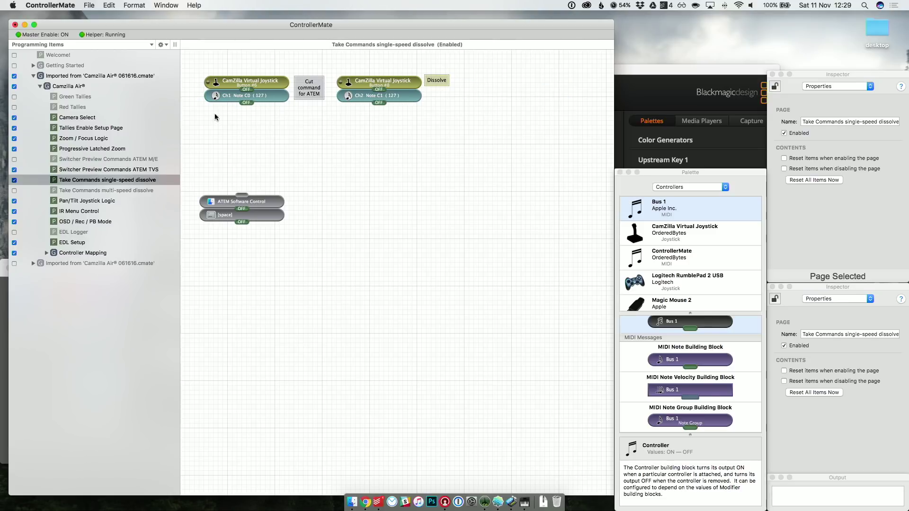
left_click_drag(269, 165, 228, 266)
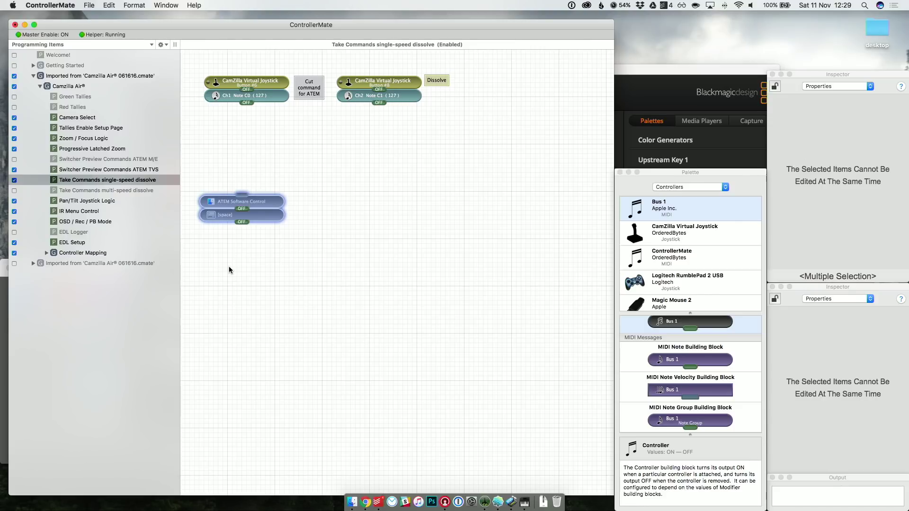
key("BackSpace")
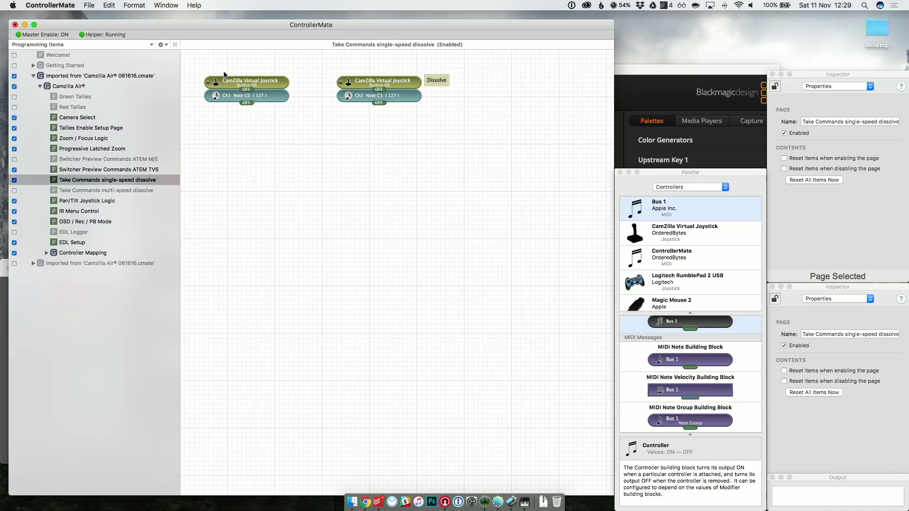
Confirm Button #6 sends Ch1 Note C0 on MIDI channel 1
left_click(239, 84)
left_click(259, 91)
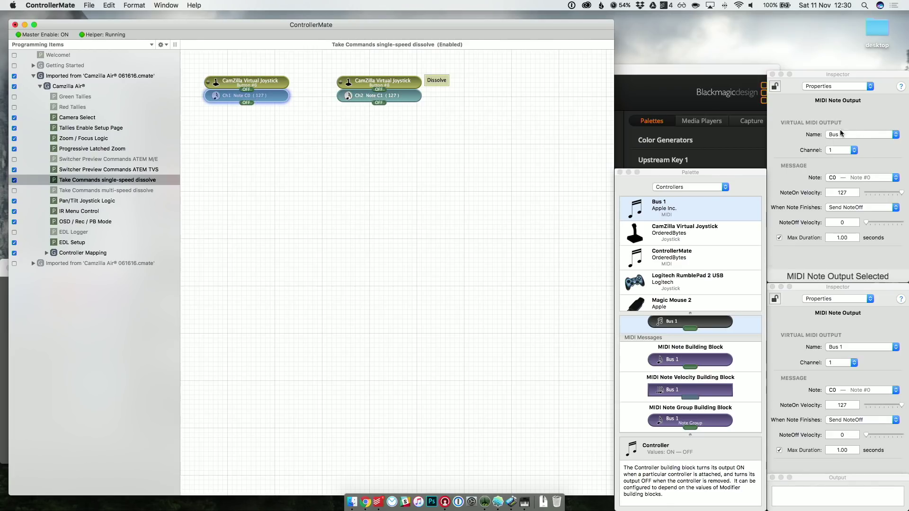
left_click(828, 150)
left_click(833, 151)
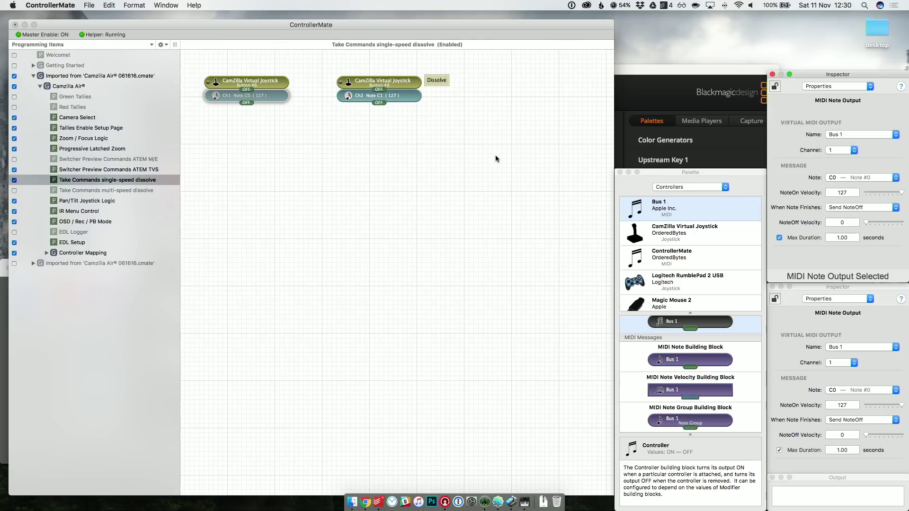
left_click(404, 200)
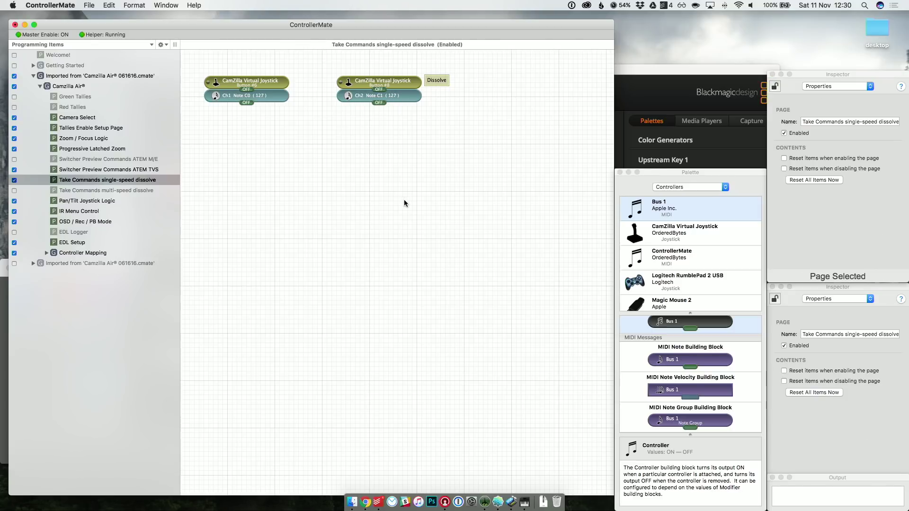
Confirm Button #8 sends Ch2 Note C1 on MIDI channel 2
left_click(396, 82)
left_click(399, 98)
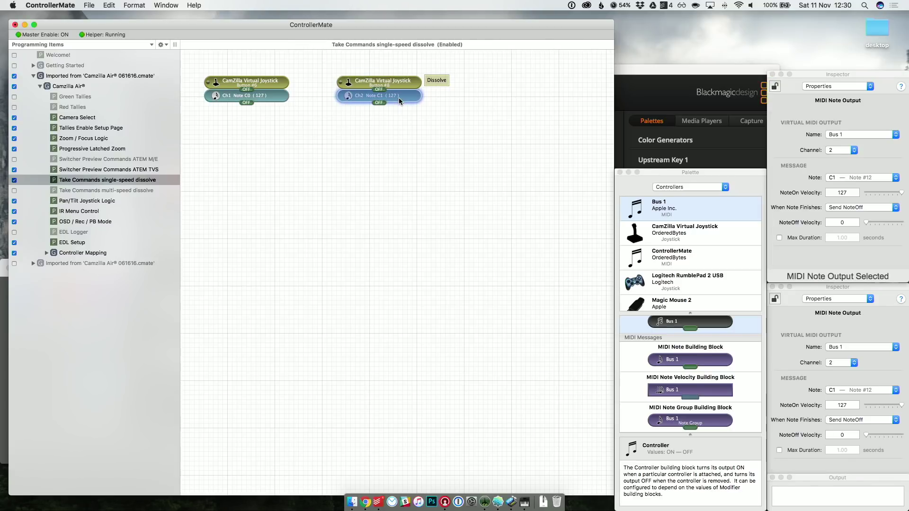
left_click(824, 151)
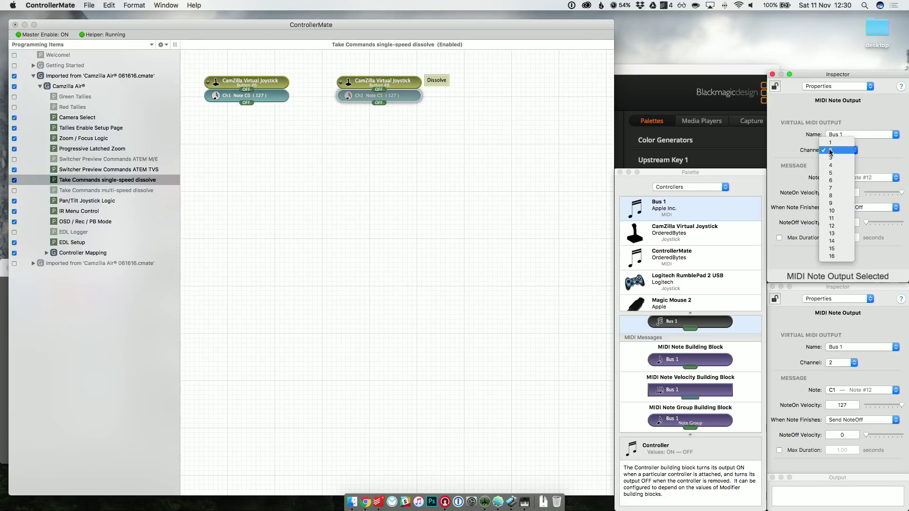
left_click(833, 150)
left_click(322, 168)
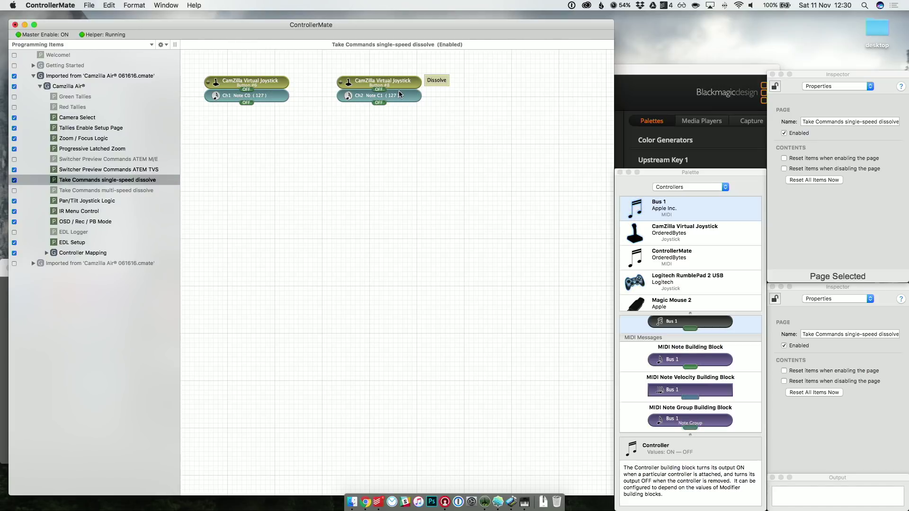
Check the ATEM TVS HD Mapping document's name details and close the OSC parameters window
mouse_move(399, 90)
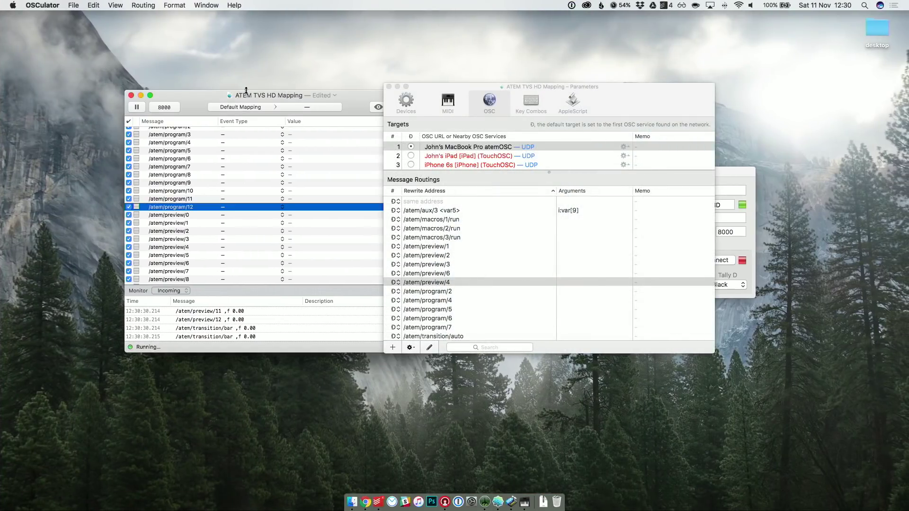
left_click(251, 95)
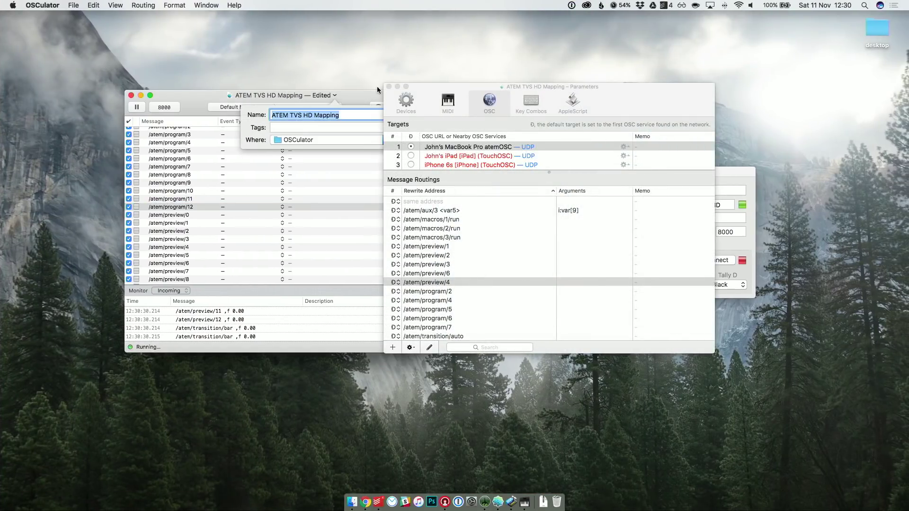
left_click(388, 87)
left_click(355, 96)
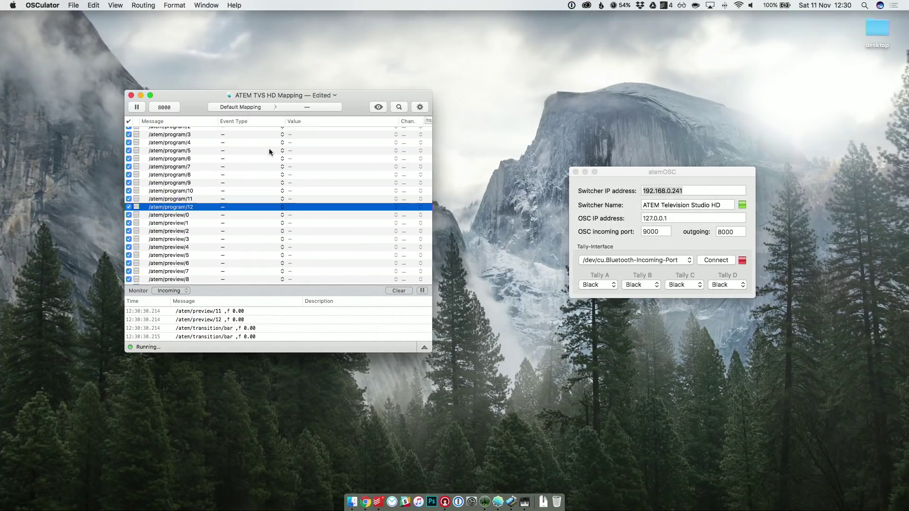
Expand and collapse the /midi/note/1 mapping to review its /atem/transition/cut routing
scroll(260, 160, "down", 10)
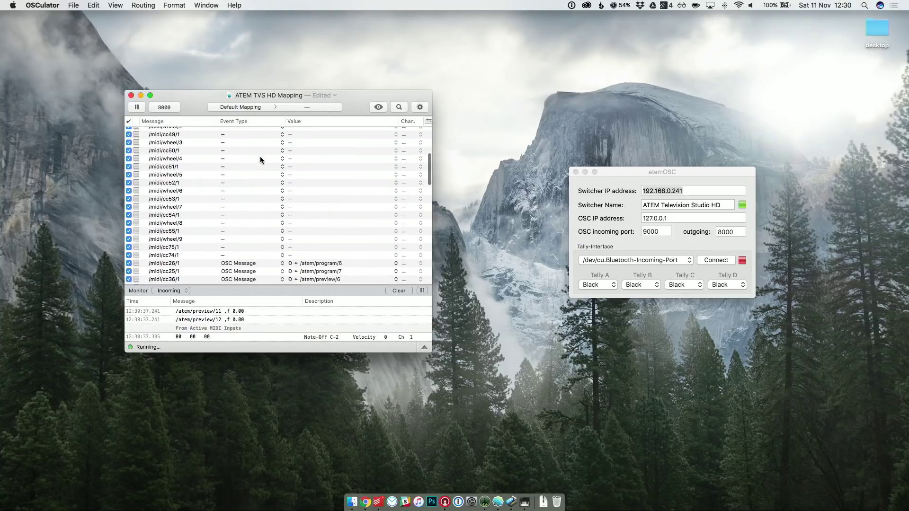
scroll(260, 160, "up", 8)
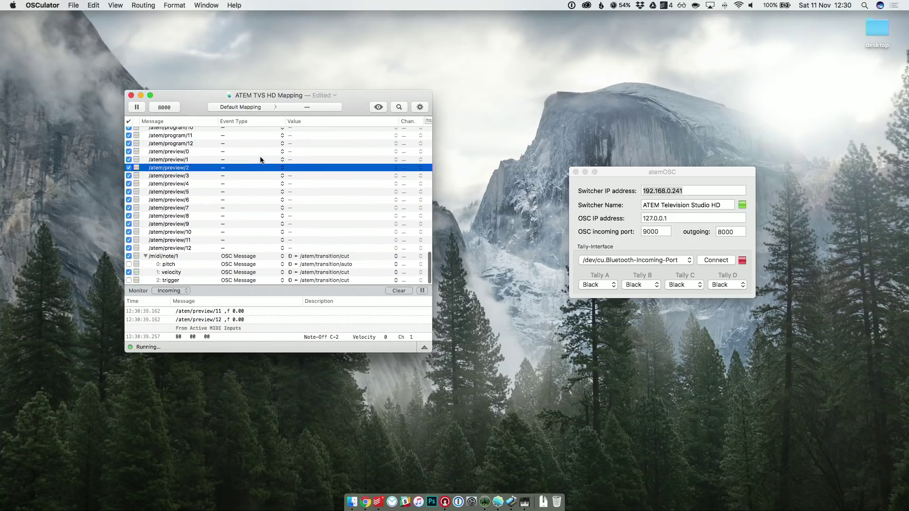
left_click(168, 259)
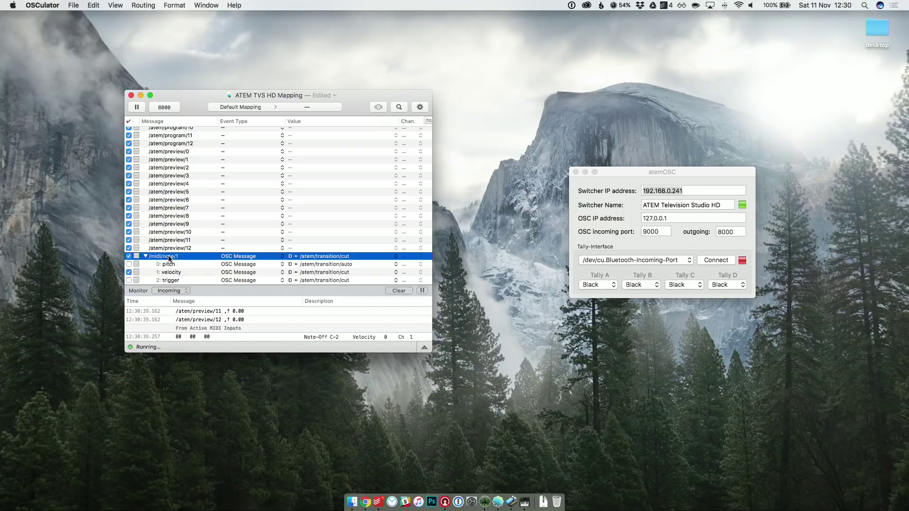
left_click(146, 256)
left_click(145, 256)
left_click(146, 256)
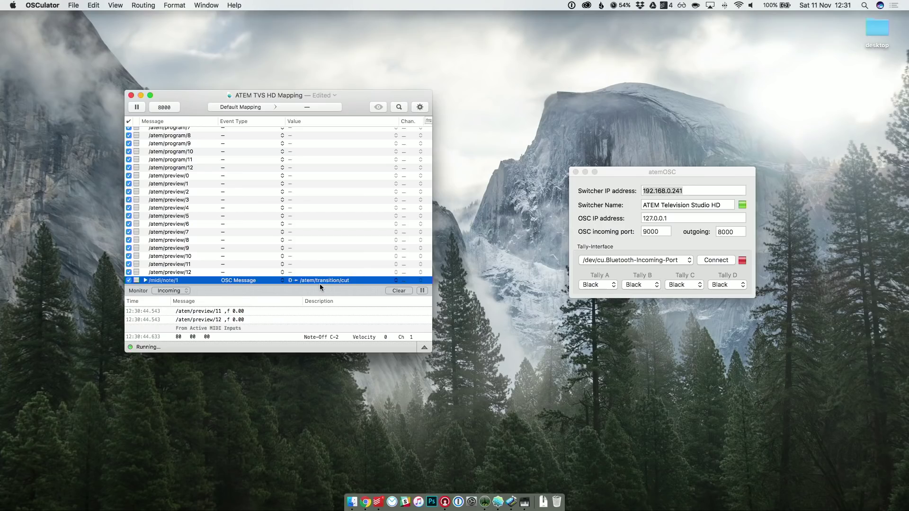
Bring the atemOSC settings window forward and shift it about 100 px left
left_click(663, 174)
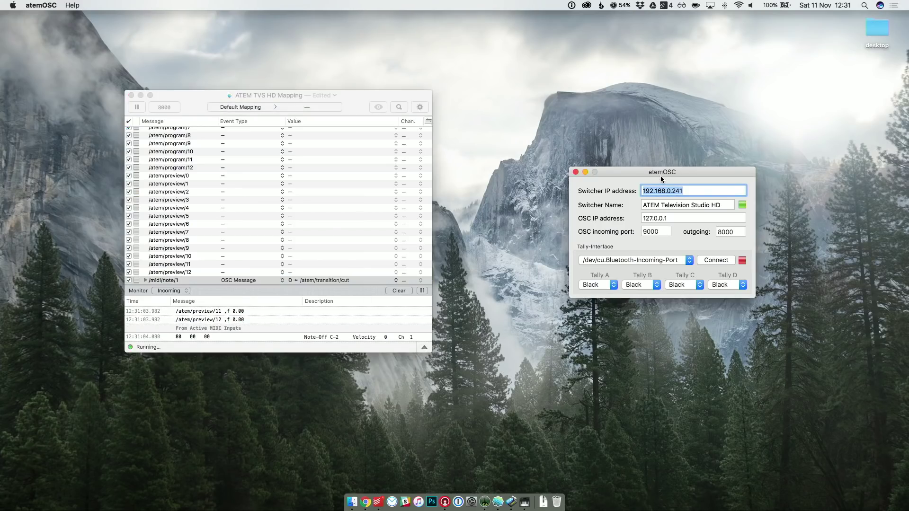
left_click_drag(665, 176, 618, 177)
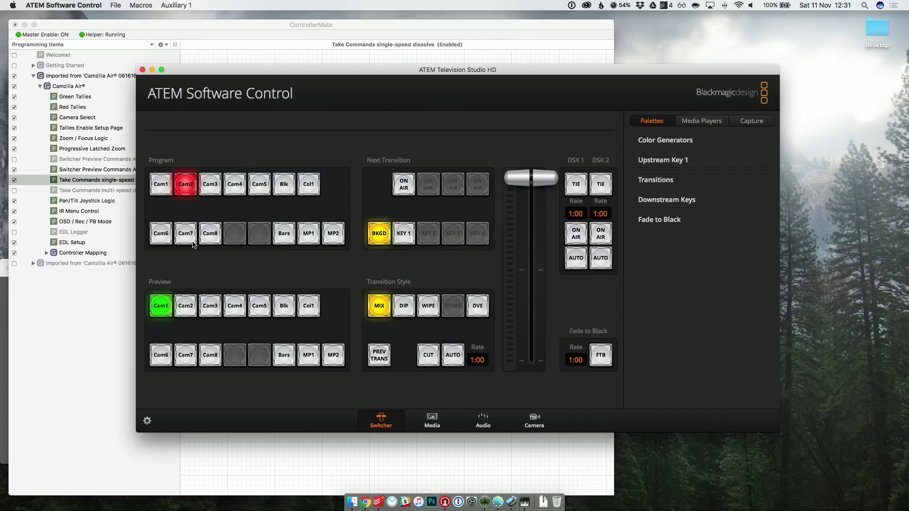
Cut to Cam1 and back to Cam2, then dissolve to Cam1 and back to Cam2
key("space")
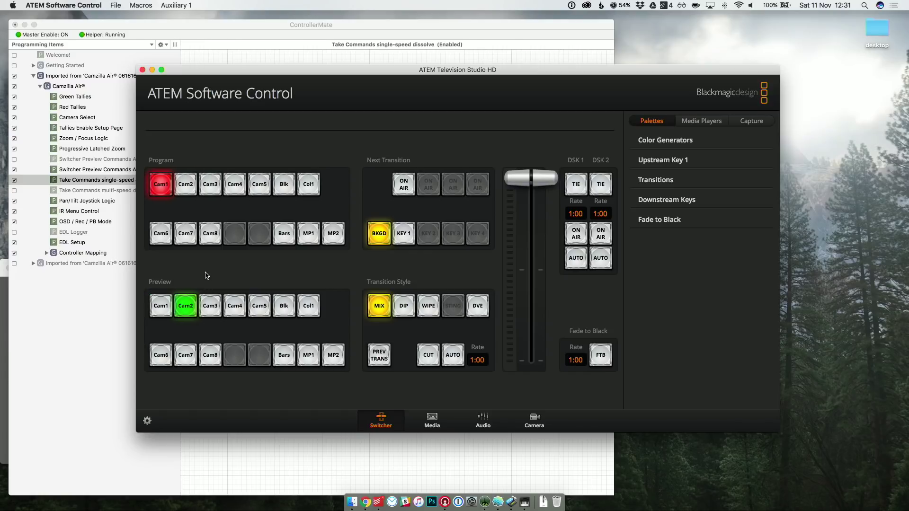
key("space")
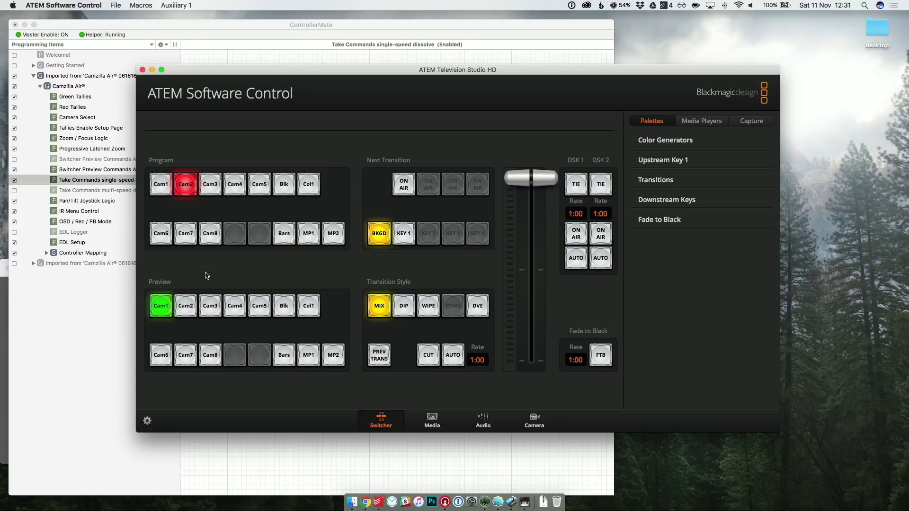
key("Return")
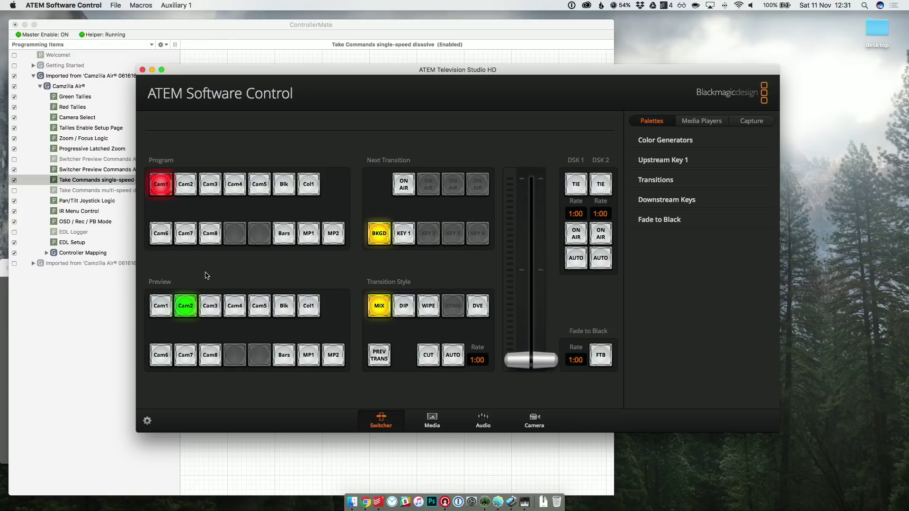
key("Return")
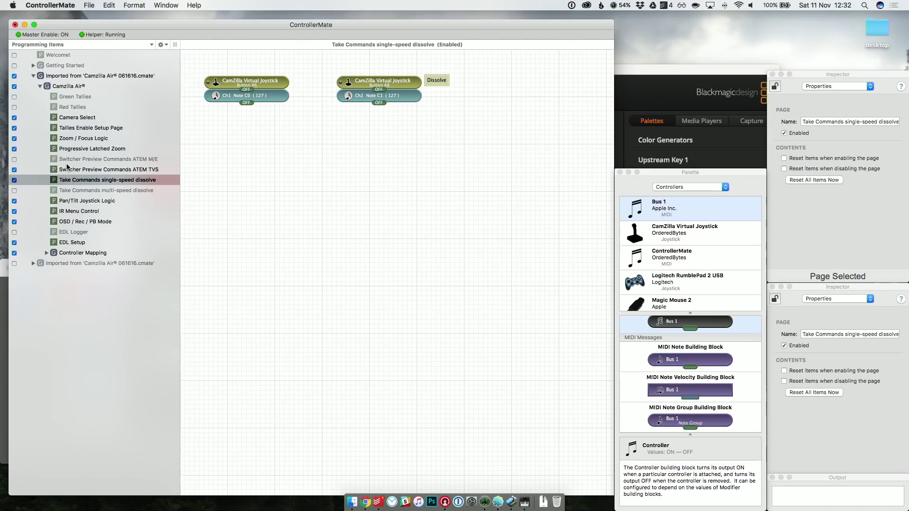
Show the Switcher Preview Commands ATEM TVS page and focus its note-block canvas
left_click(128, 170)
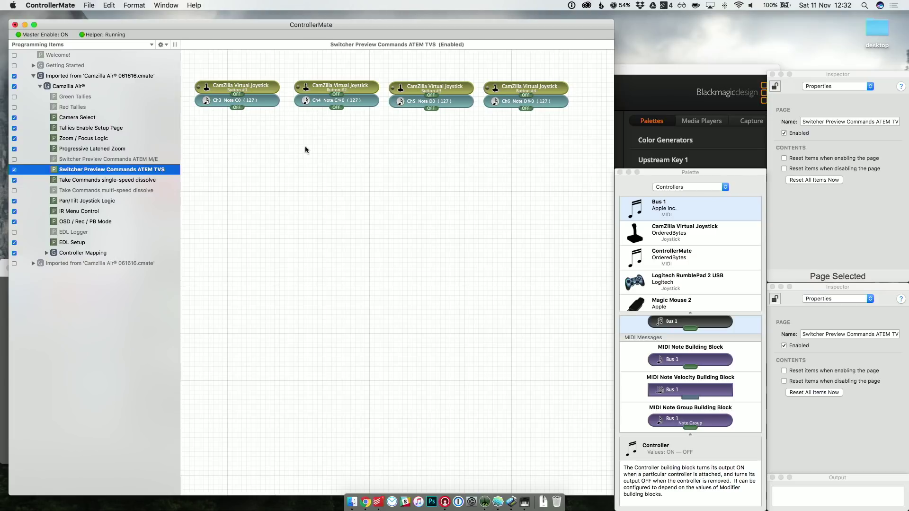
left_click(331, 205)
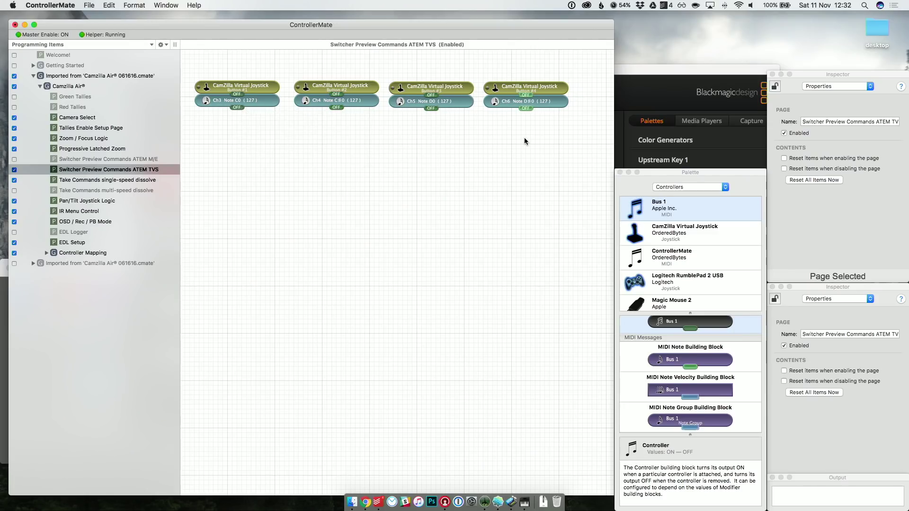
Check the Ch3 note output, then keep OSC Message as the /midi/note/3 velocity event type
left_click(250, 103)
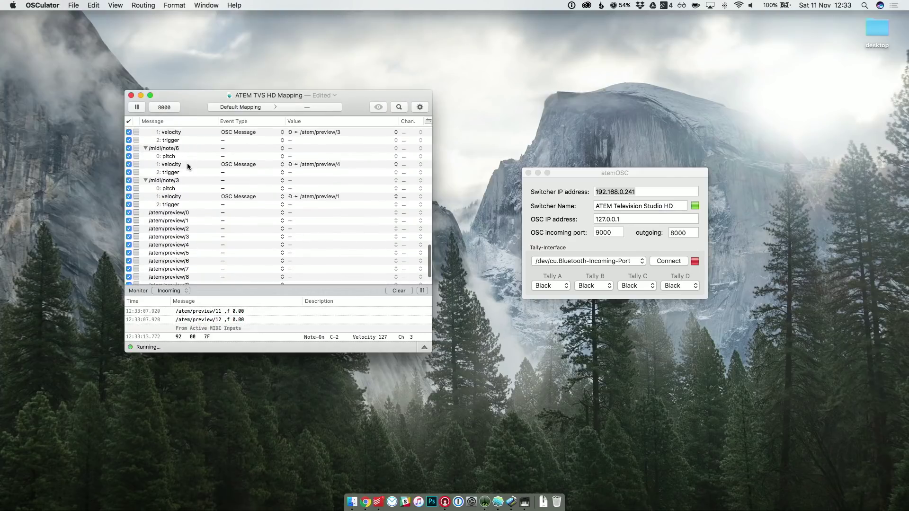
scroll(186, 163, "down", 1)
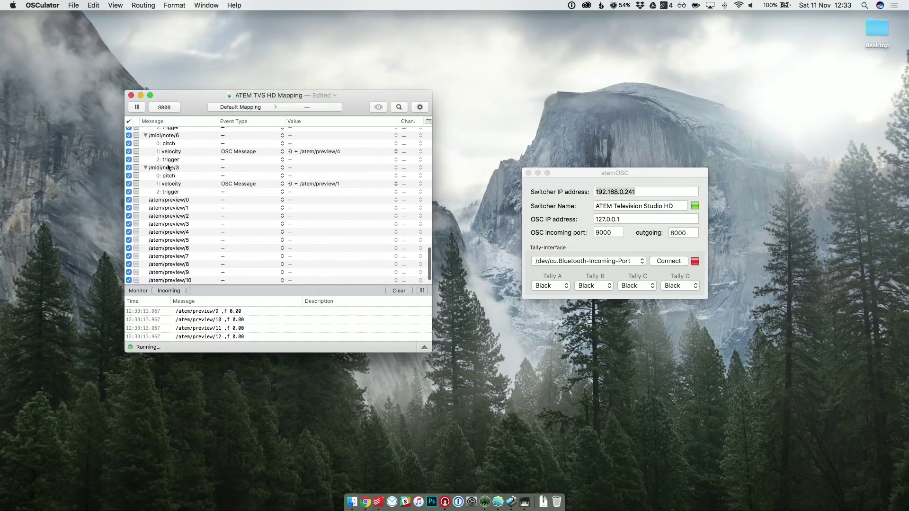
left_click(169, 168)
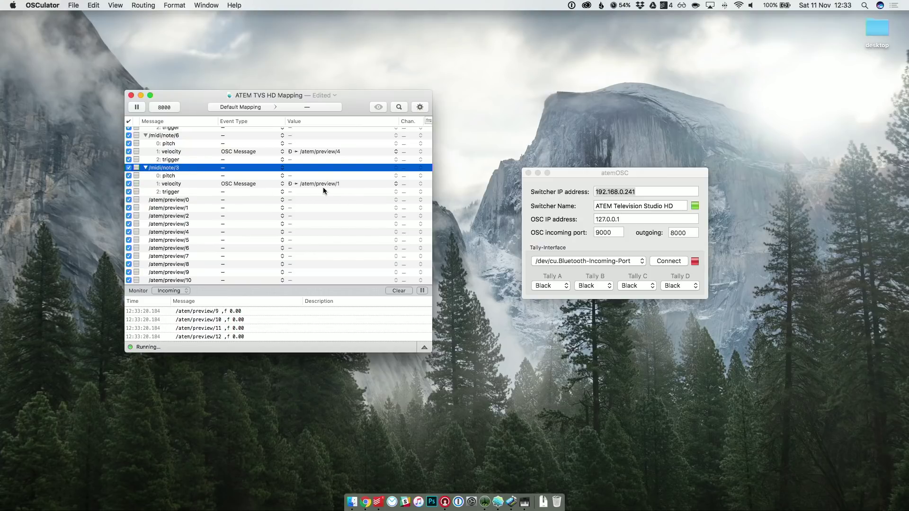
left_click(231, 183)
left_click(231, 183)
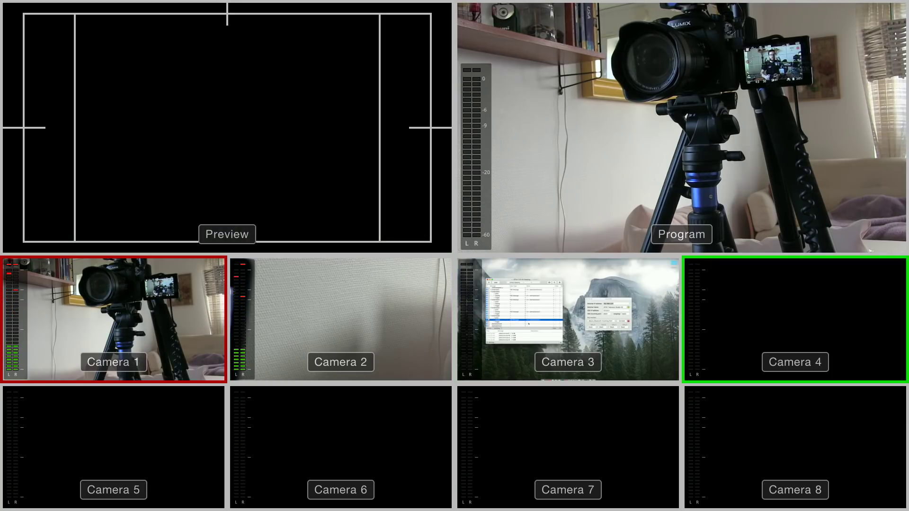
Preview Cameras 1 and 2, cut Camera 2 to program, cut Camera 1 back, then dissolve
key("1")
key("2")
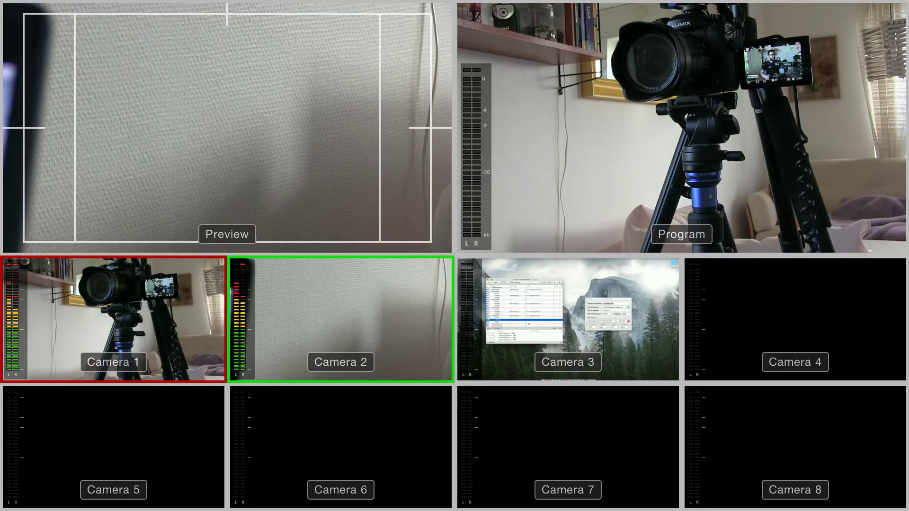
key("space")
key("space")
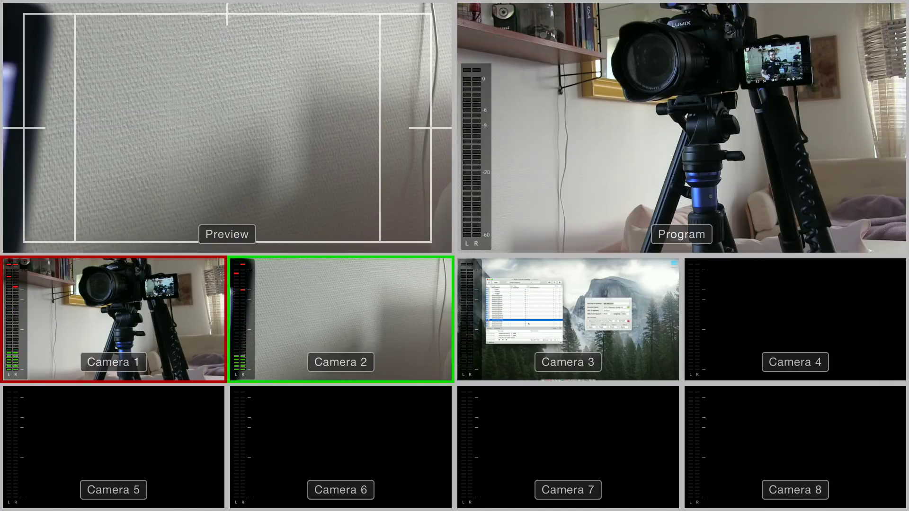
key("3")
key("Return")
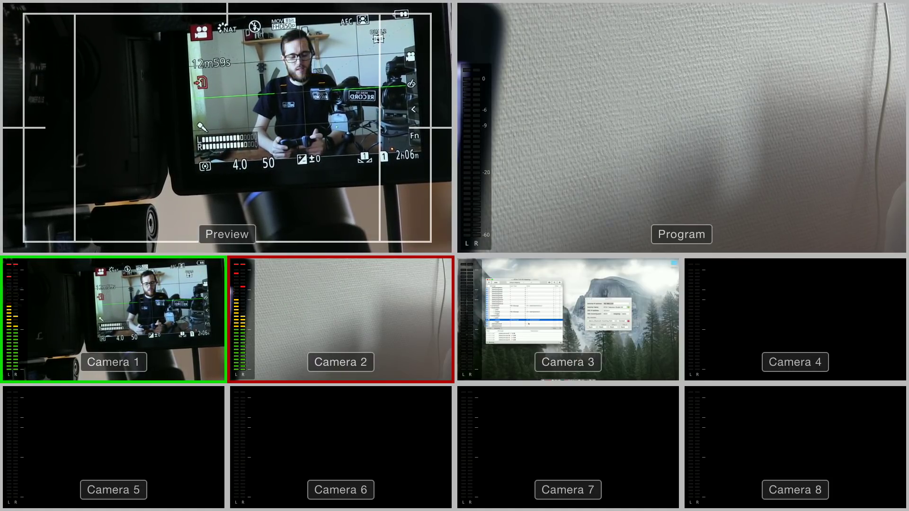
Cut Camera 1 to program with the controller's cut button
key("space")
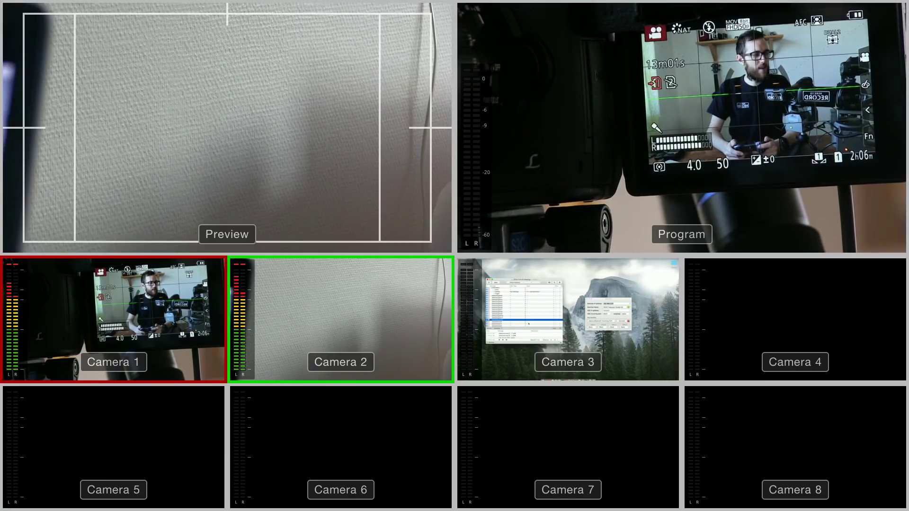